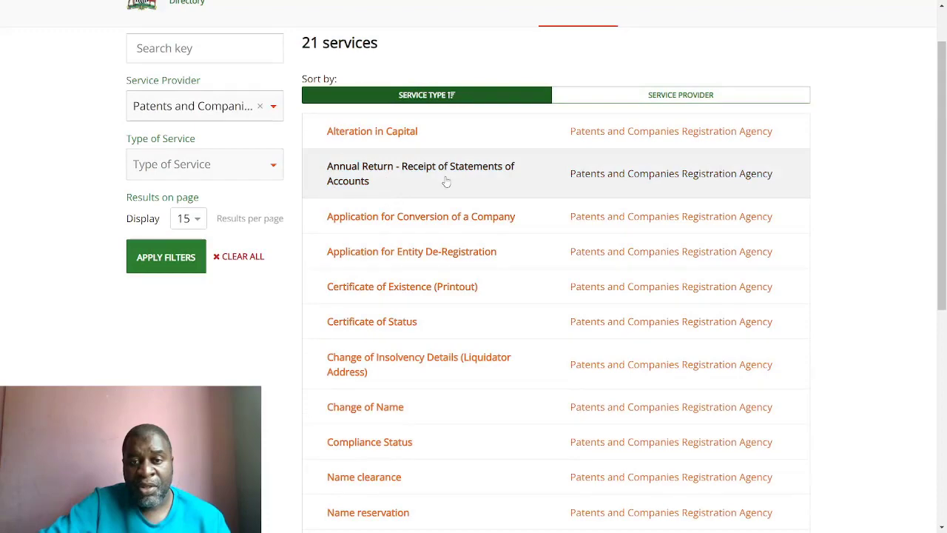
# Look through both pages of the Patents and Companies Registration Agency services for the annual return options.
pyautogui.scroll(-5, 421, 243)
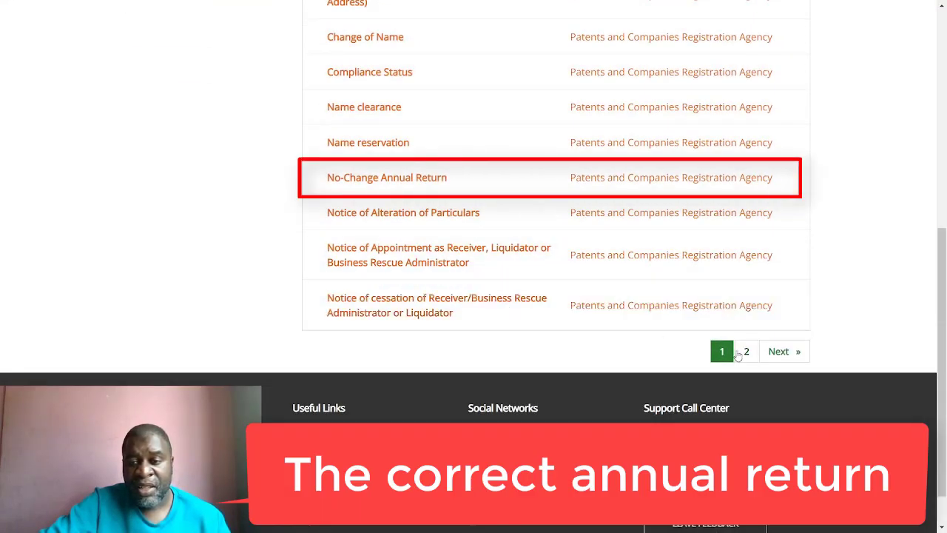
pyautogui.click(745, 352)
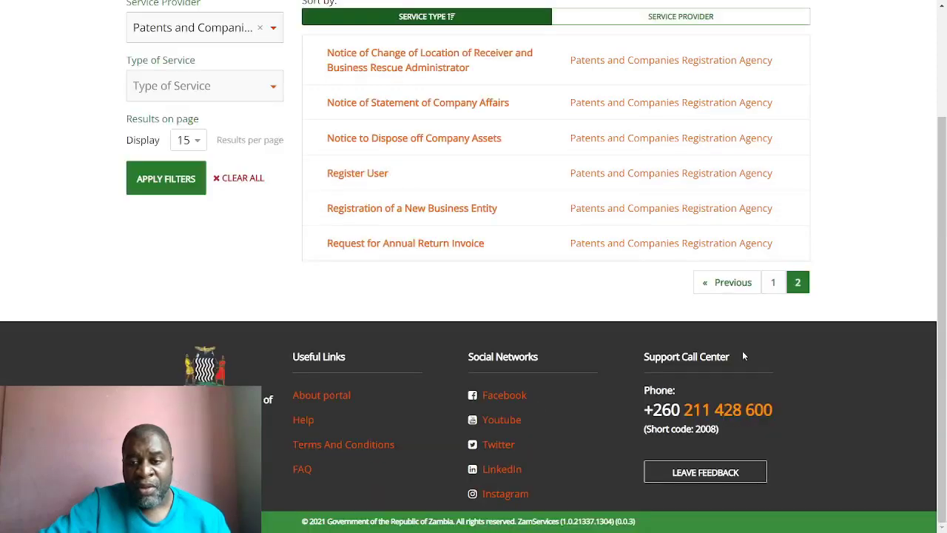
pyautogui.scroll(2, 583, 288)
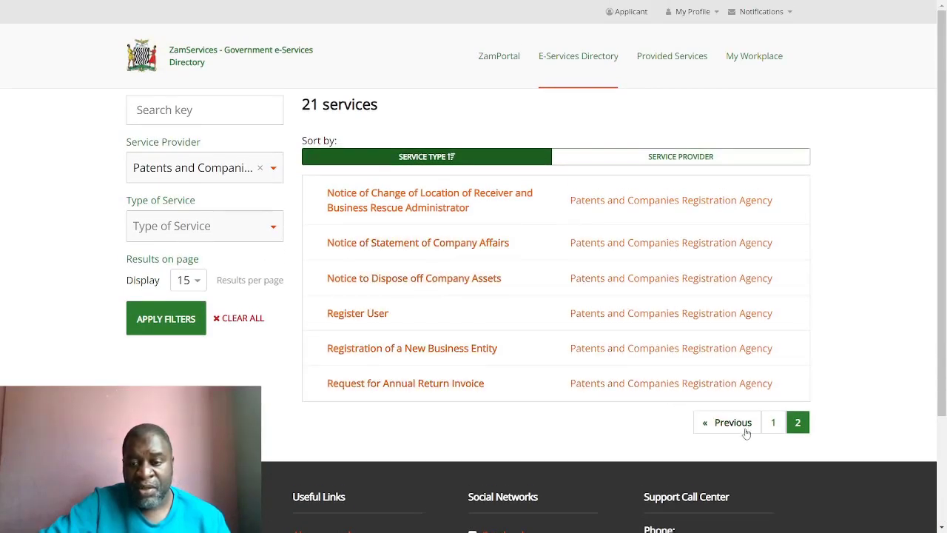
pyautogui.click(770, 423)
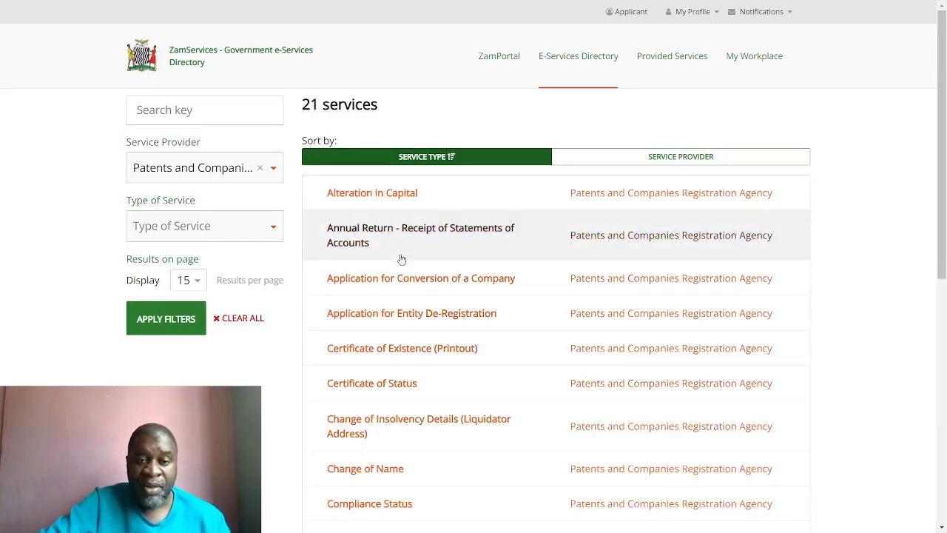
# Try to apply for the Annual Return - Receipt of Statements of Accounts service, with case type Amendment and the organization ID filled in.
pyautogui.click(414, 235)
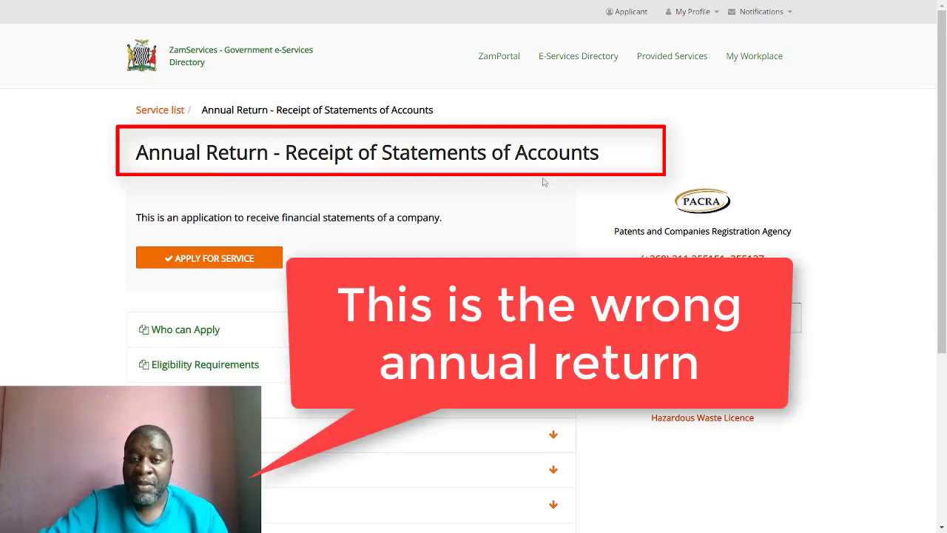
pyautogui.click(204, 268)
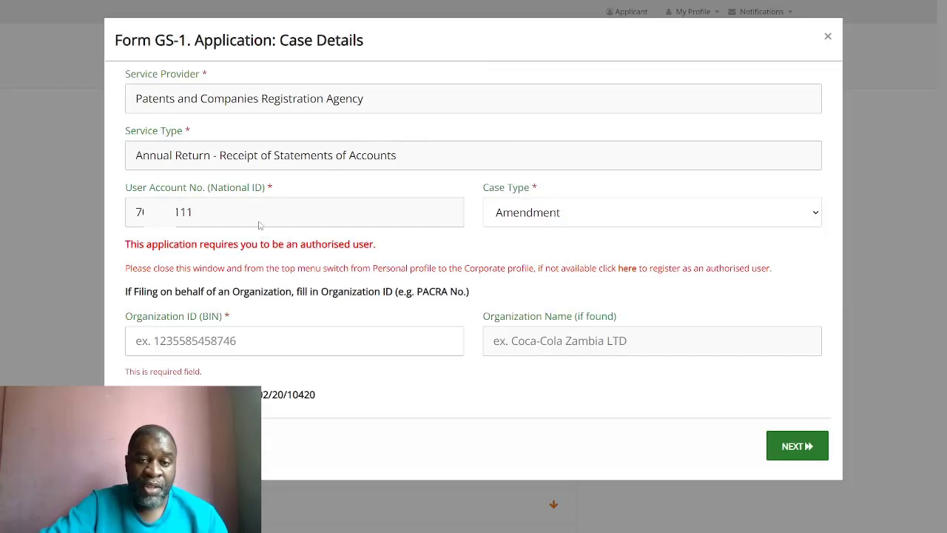
pyautogui.click(663, 218)
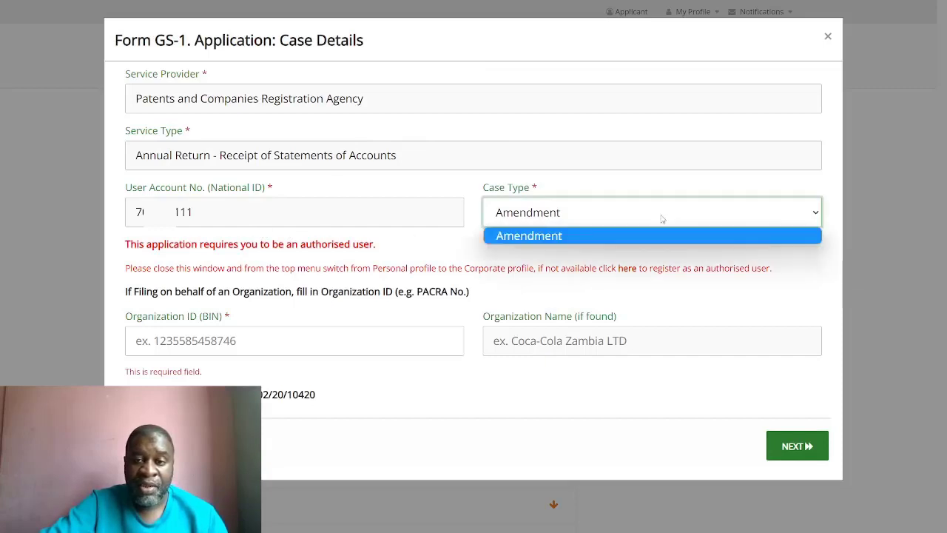
pyautogui.click(662, 218)
pyautogui.click(275, 342)
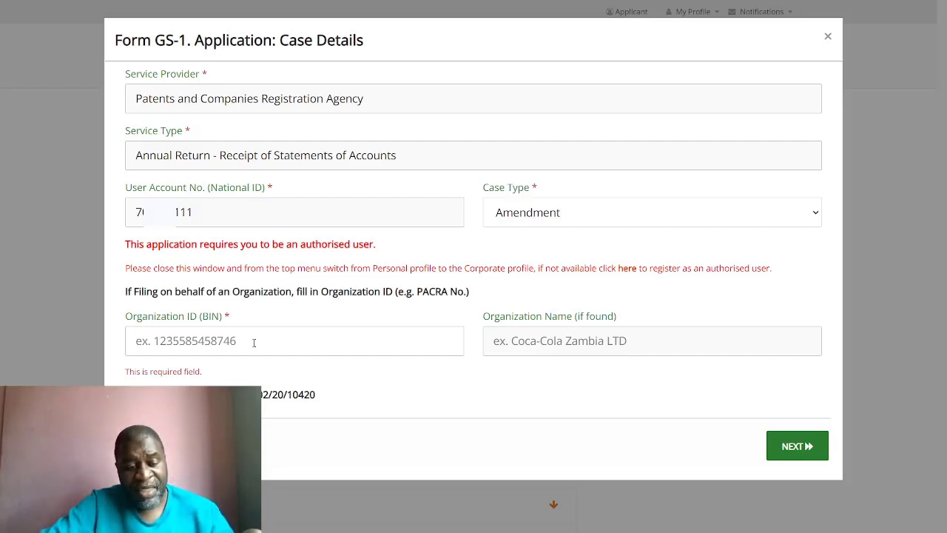
pyautogui.hotkey('ctrl', 'v')
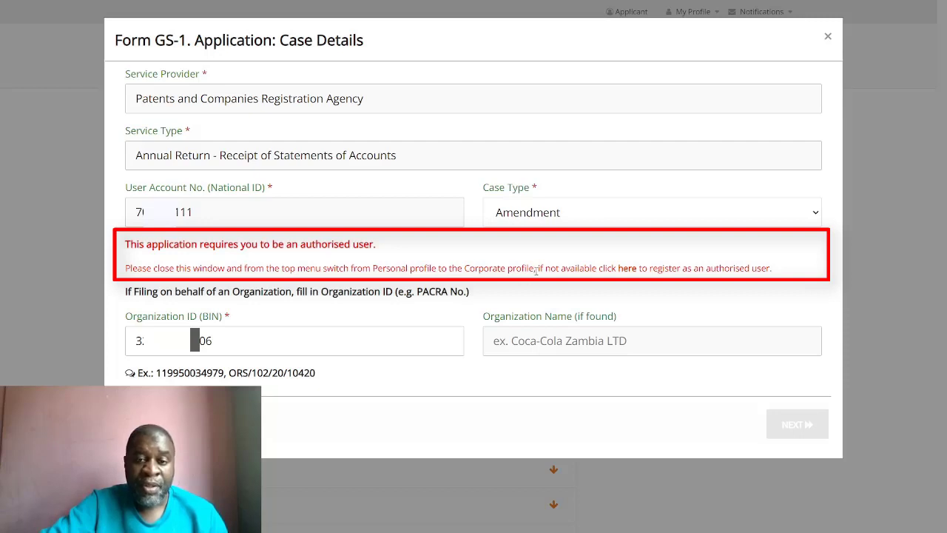
# Try to register as an authorised user by querying the applicant's NID in the Register User application, and close the form.
pyautogui.moveTo(536, 269); pyautogui.dragTo(362, 270)
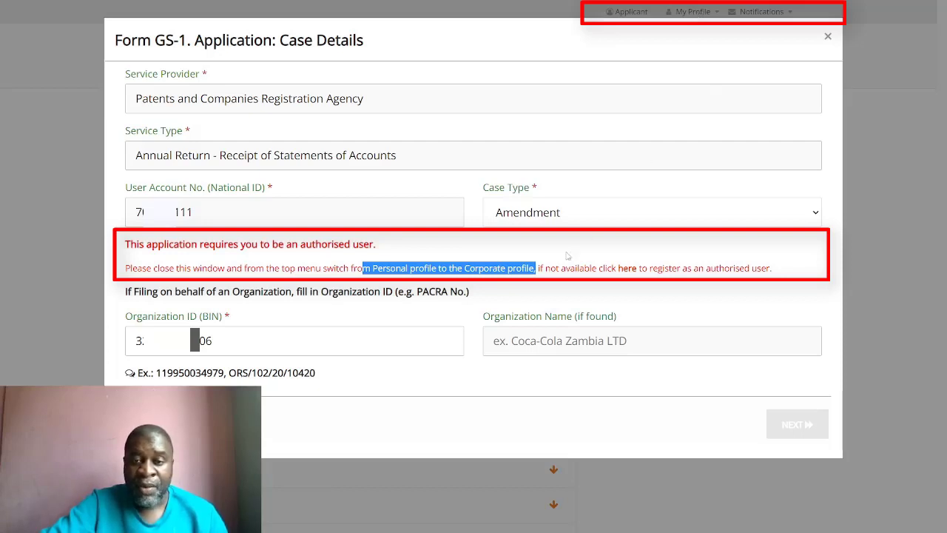
pyautogui.click(565, 273)
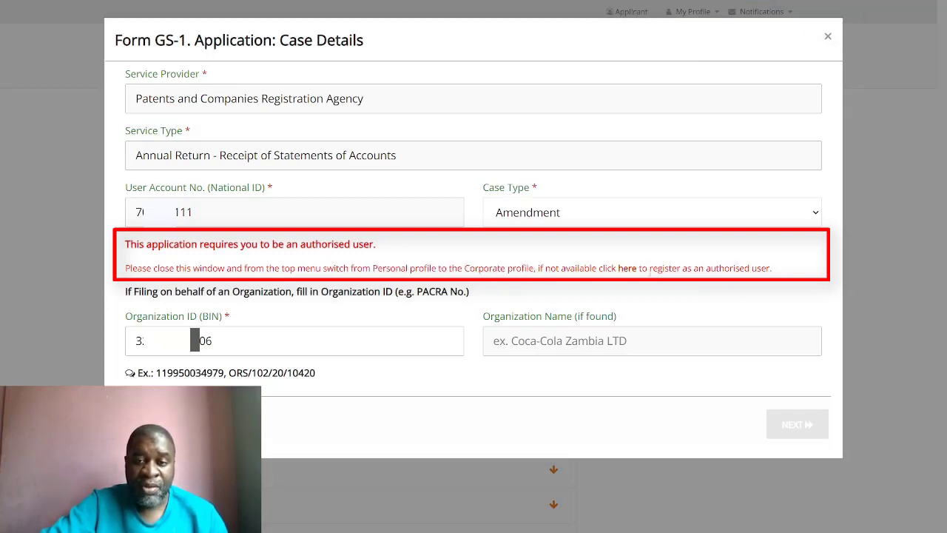
pyautogui.click(629, 270)
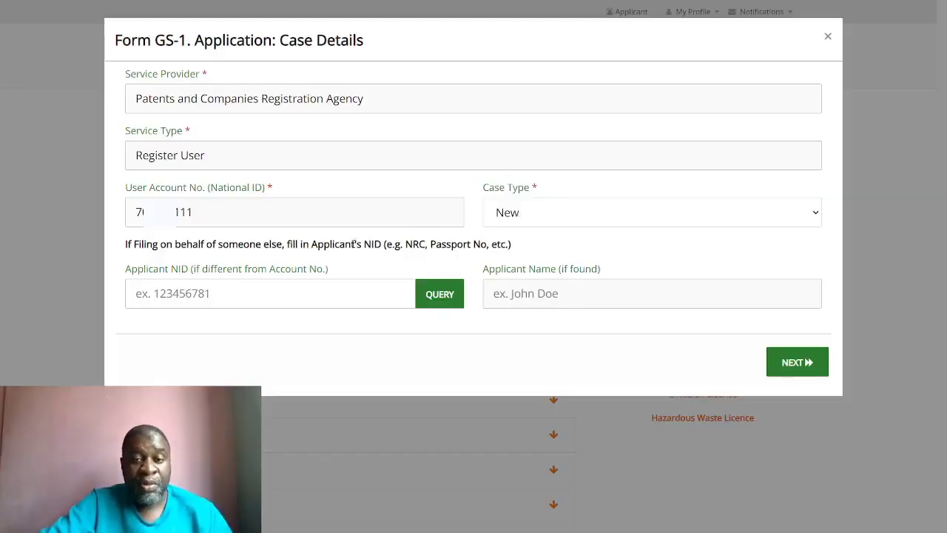
pyautogui.click(322, 294)
pyautogui.hotkey('ctrl', 'v')
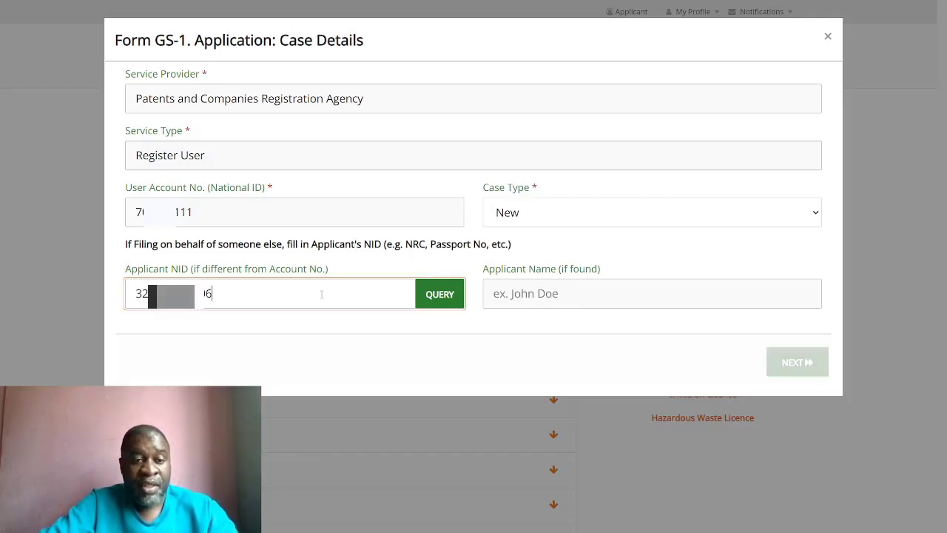
pyautogui.click(440, 298)
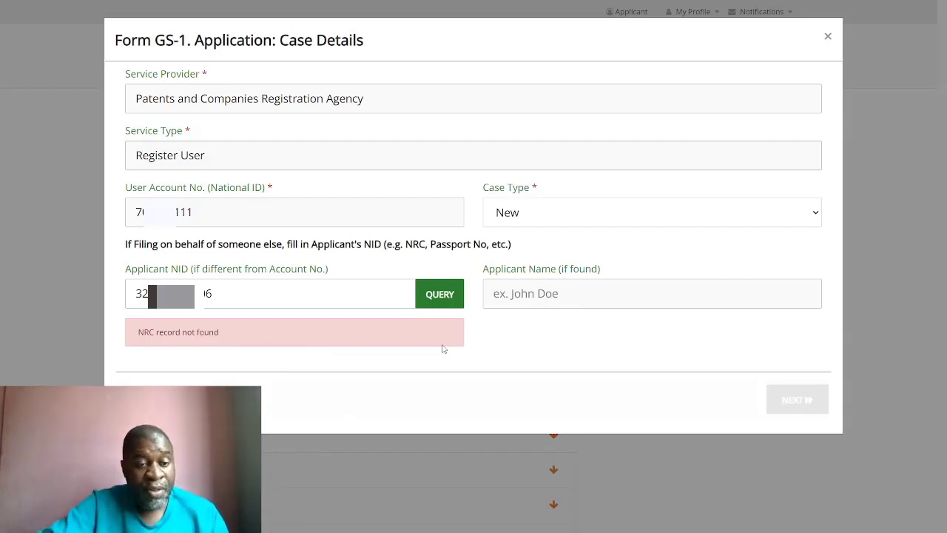
pyautogui.press('Escape')
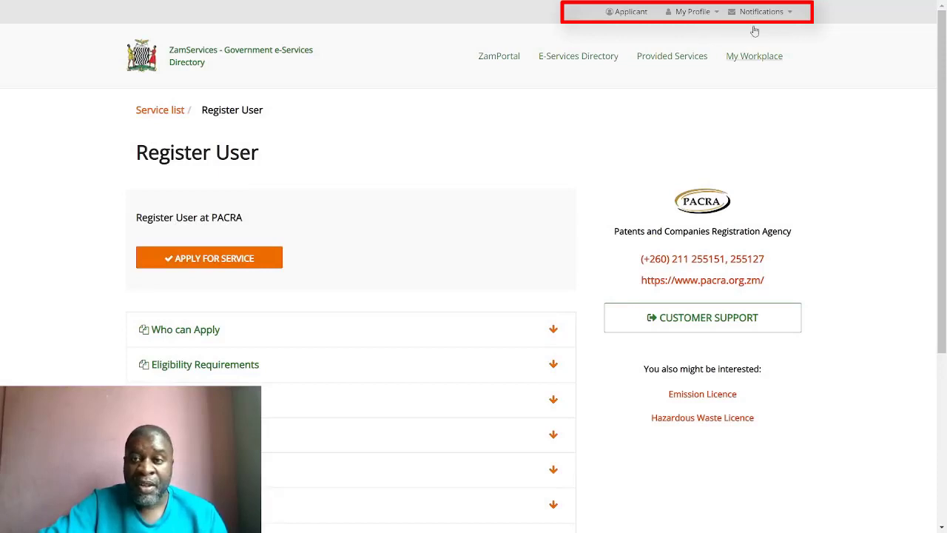
# Check the profile options, the notifications and the provided services of the account.
pyautogui.click(696, 13)
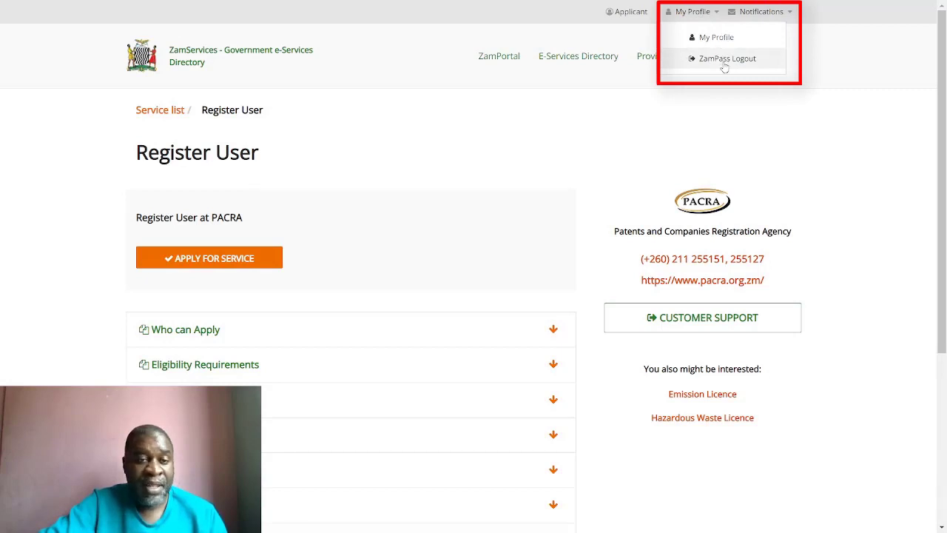
pyautogui.click(769, 13)
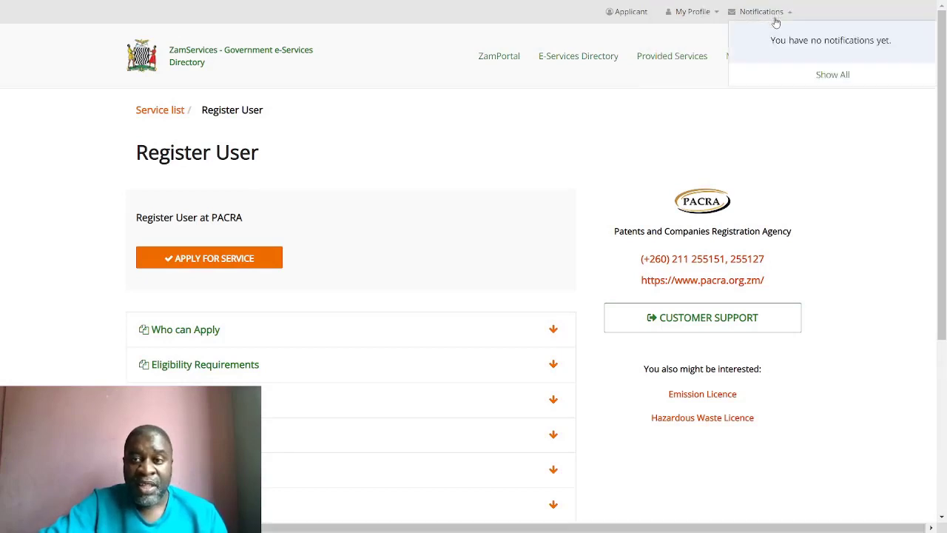
pyautogui.click(665, 43)
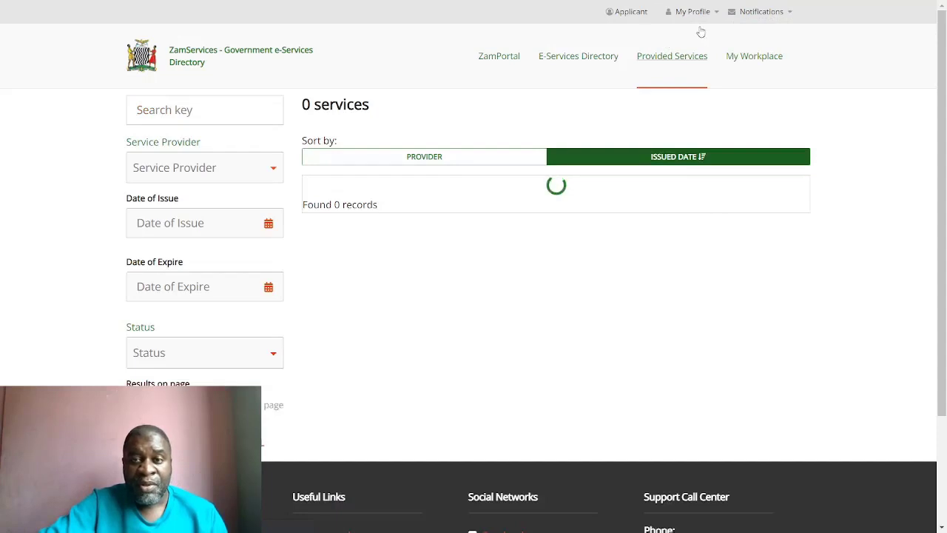
# Open My Workplace and browse to the second page of available services.
pyautogui.click(752, 66)
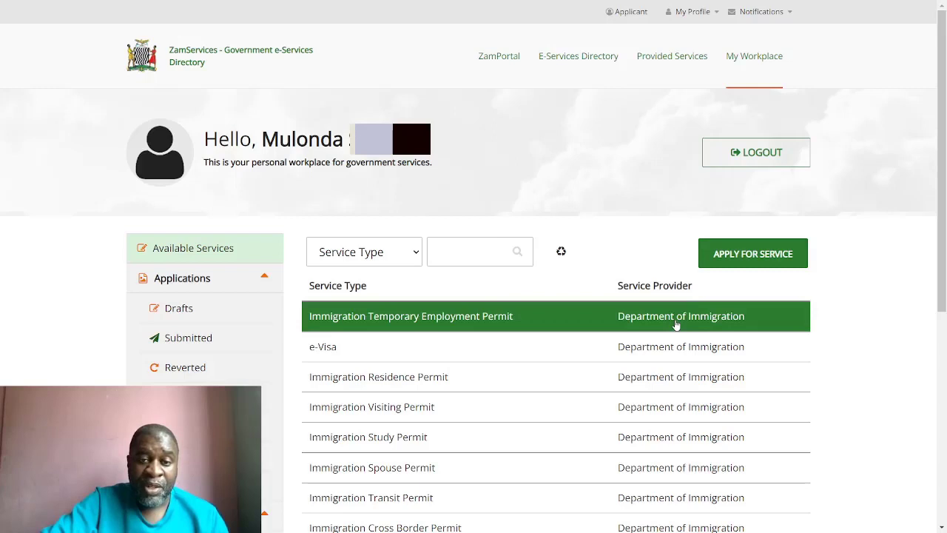
pyautogui.scroll(-3, 814, 266)
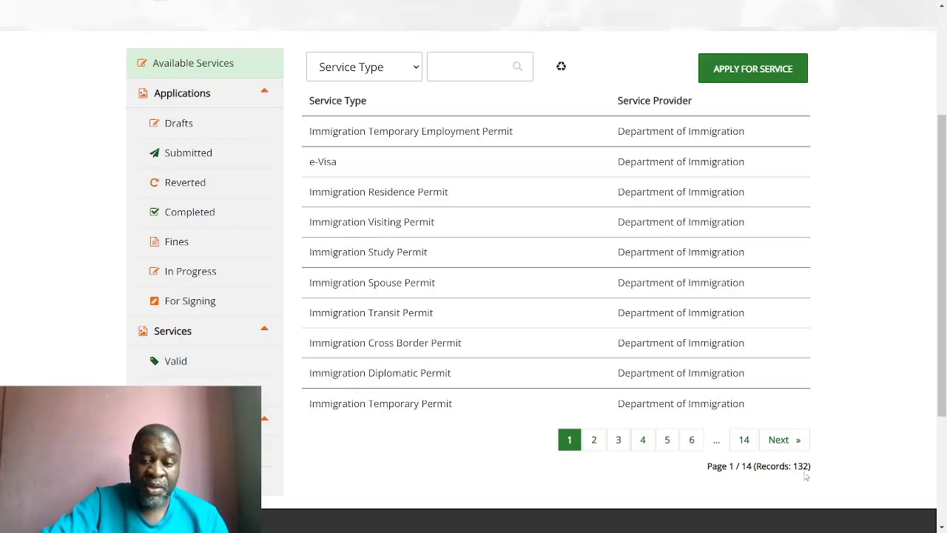
pyautogui.click(779, 441)
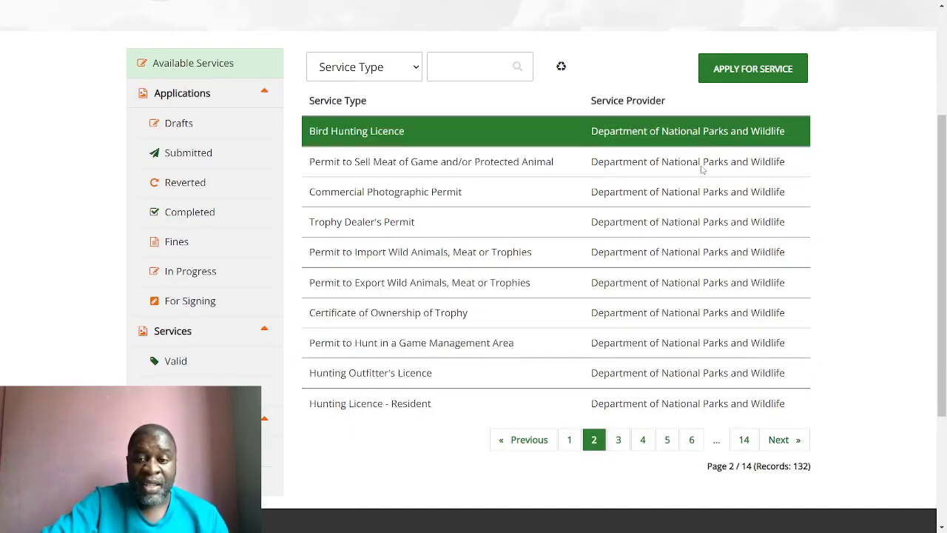
# Try searching the available services by service type for "pacra" and "paten", and clear the search.
pyautogui.click(478, 64)
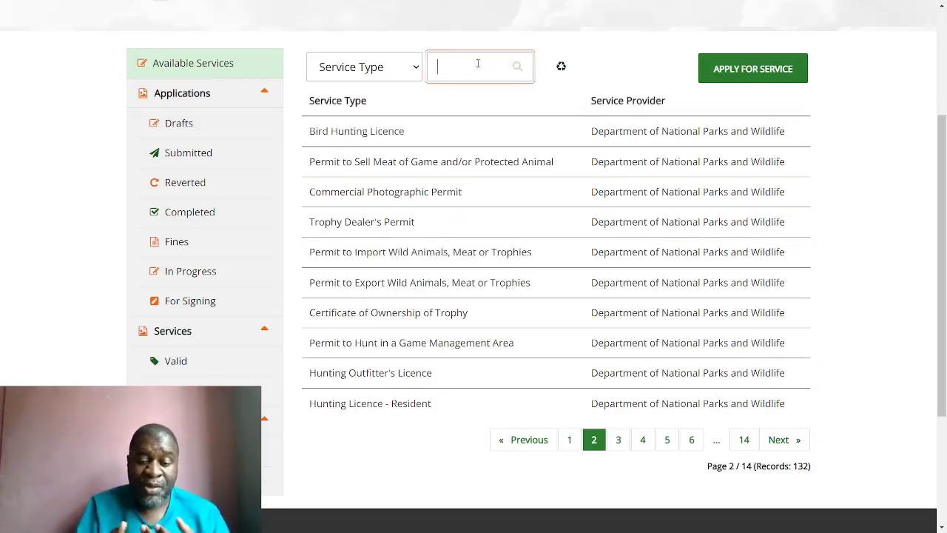
pyautogui.write('pac')
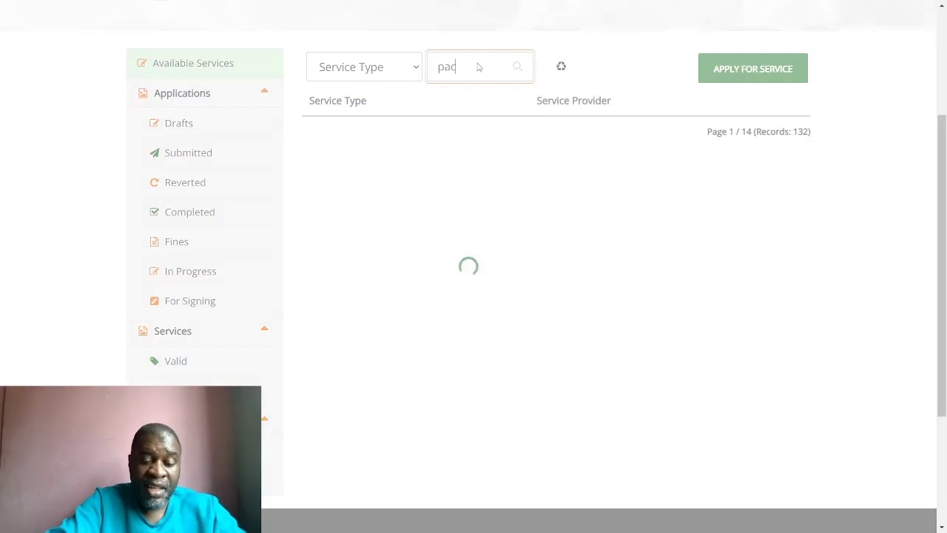
pyautogui.write('ra')
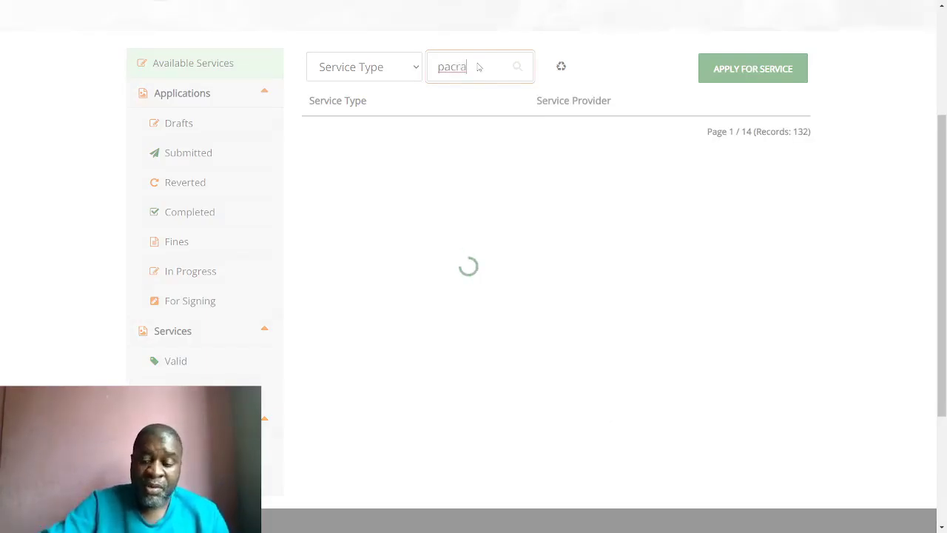
pyautogui.press('Return')
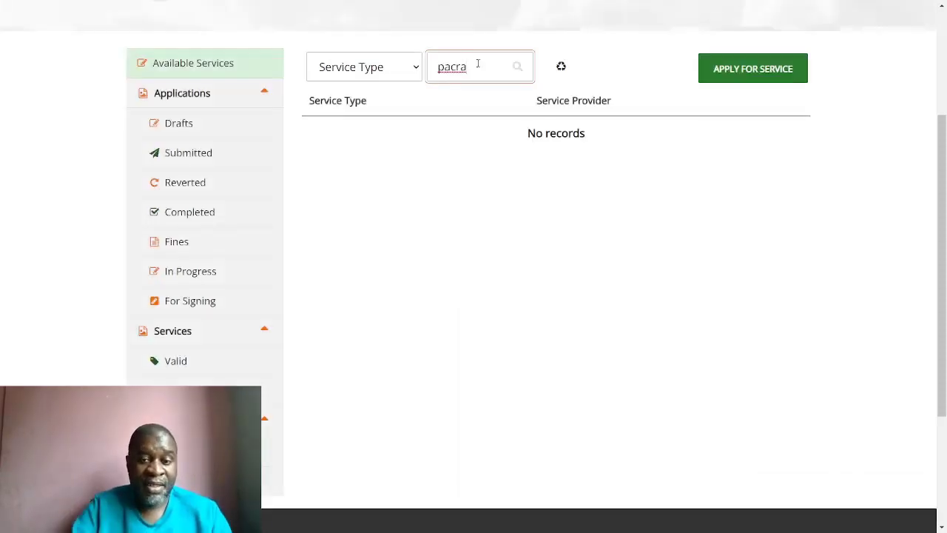
pyautogui.hotkey('ctrl', 'a')
pyautogui.write('patents')
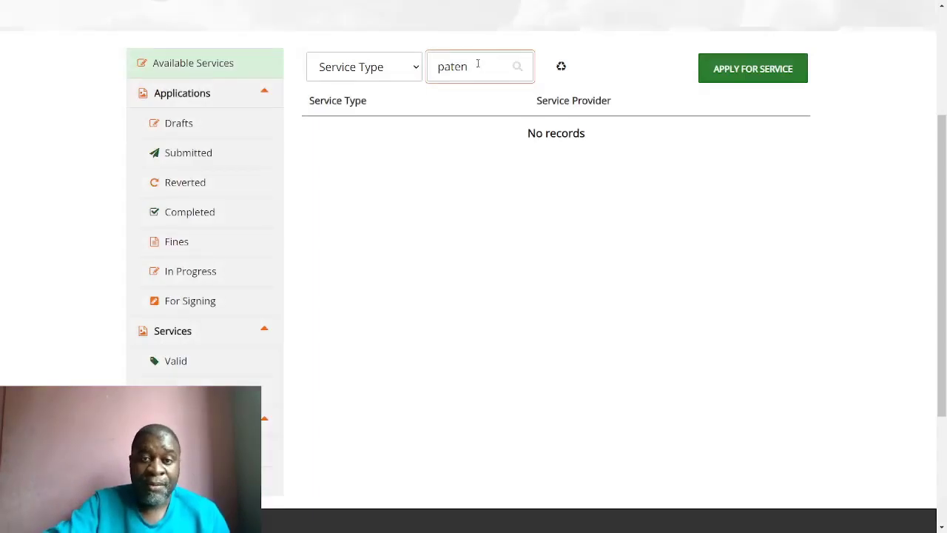
pyautogui.press('BackSpace')
pyautogui.press('BackSpace')
pyautogui.press('BackSpace')
pyautogui.press('BackSpace')
pyautogui.press('BackSpace')
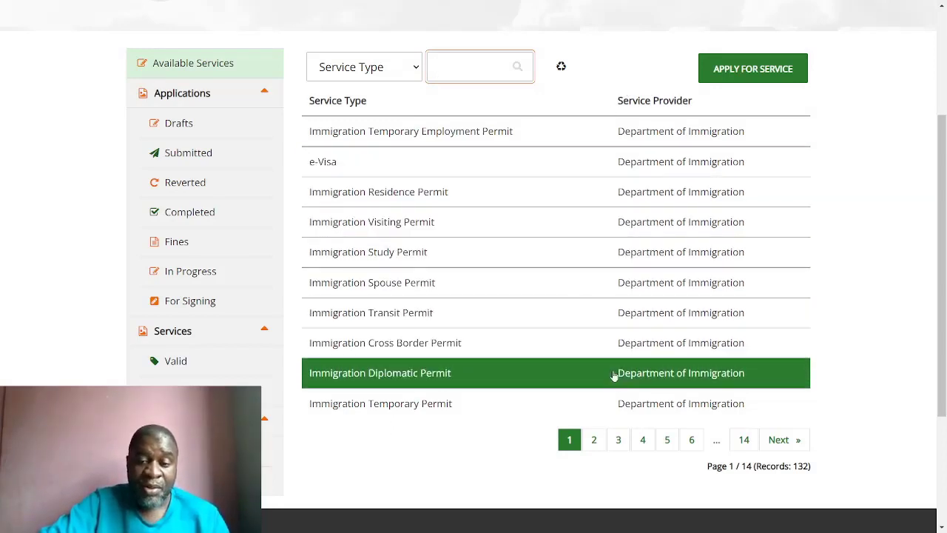
# Start an application for the No-Change Annual Return service listed on page 7 of the available services.
pyautogui.click(597, 444)
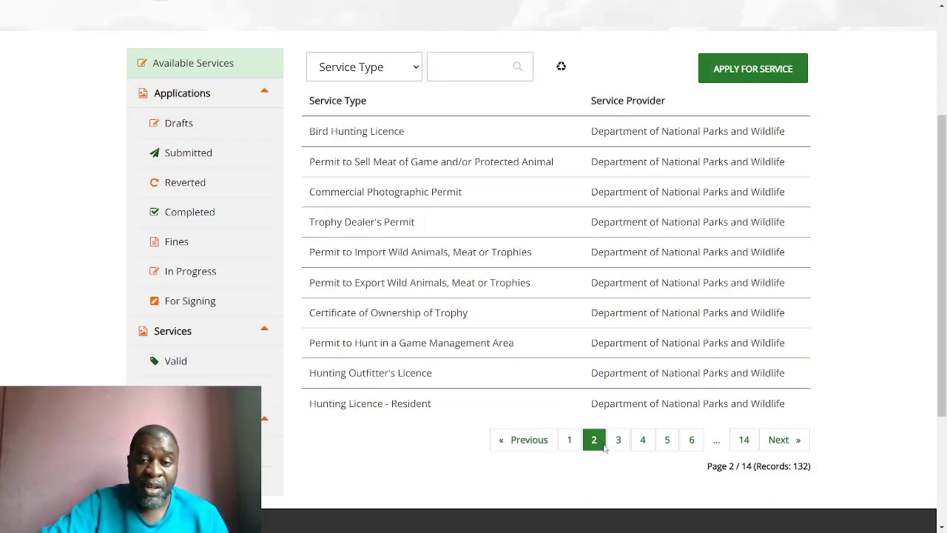
pyautogui.click(618, 442)
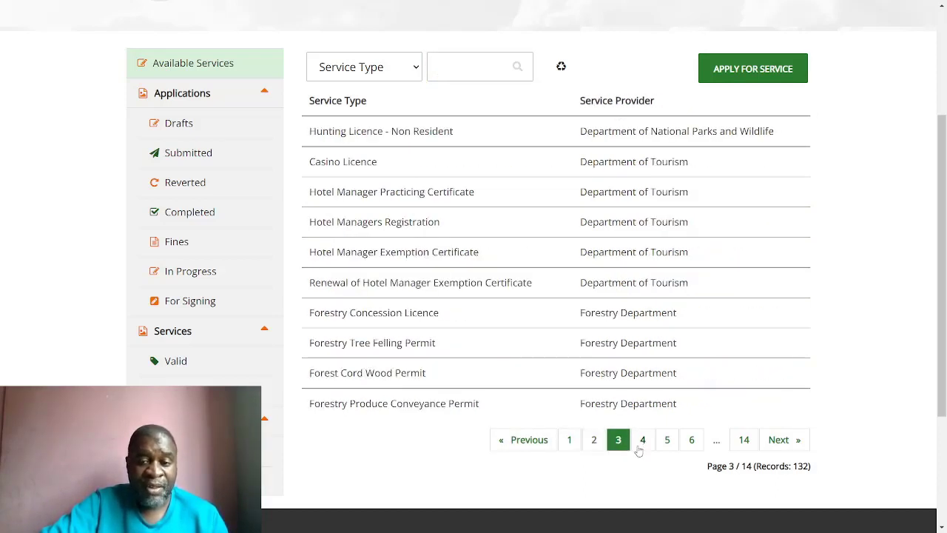
pyautogui.click(690, 446)
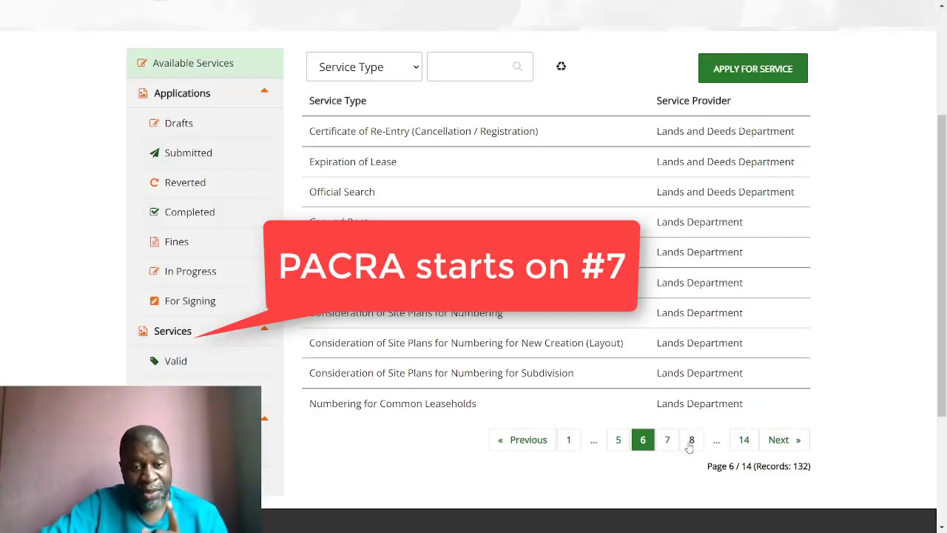
pyautogui.click(669, 447)
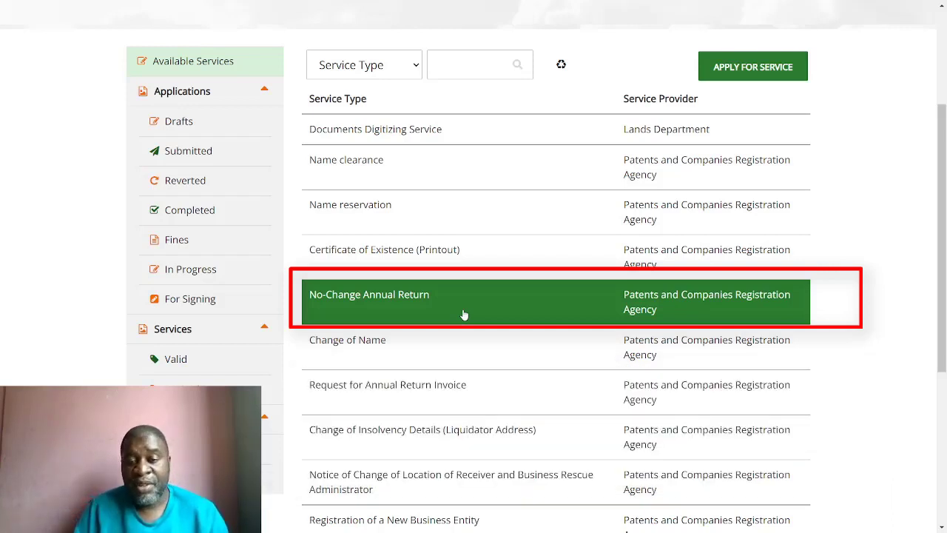
pyautogui.tripleClick(513, 313)
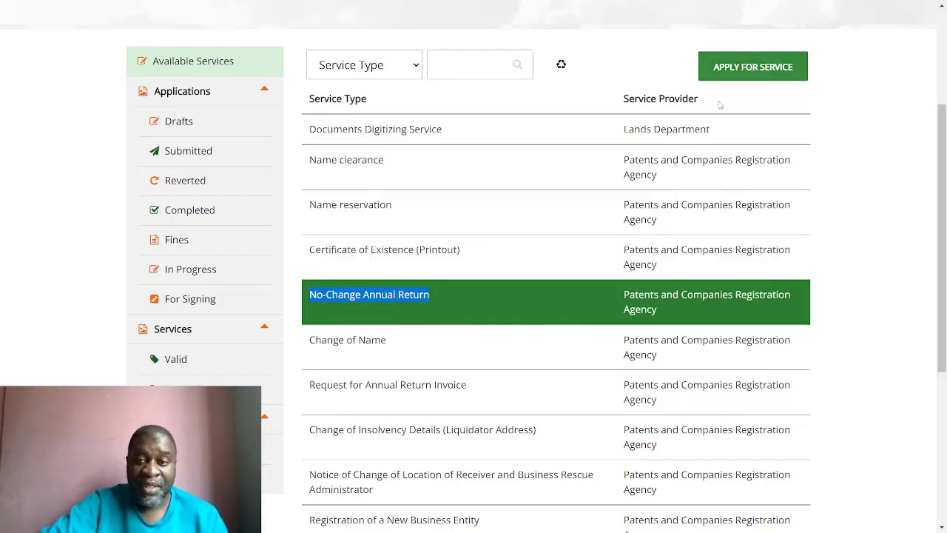
pyautogui.click(763, 77)
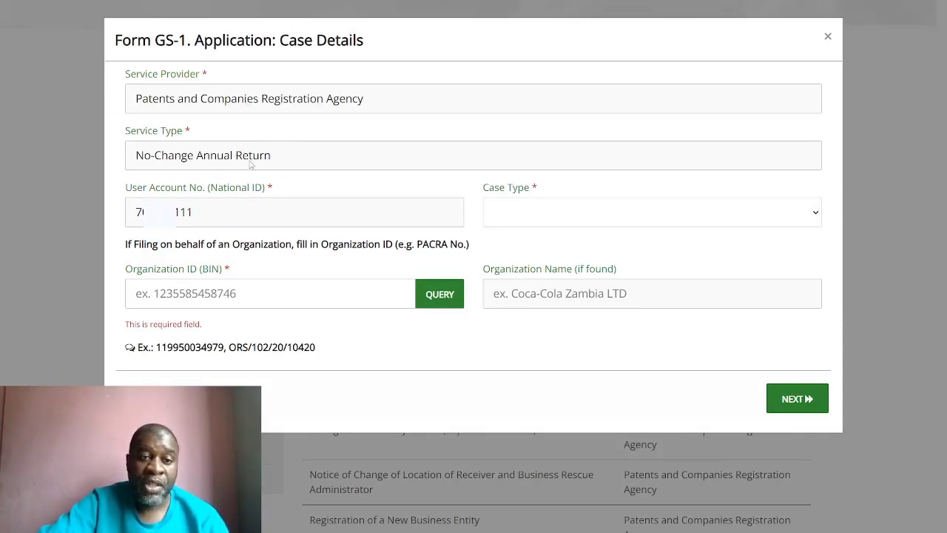
# Look up the organization by its organization ID, set the case type to New, and continue to the organization's details.
pyautogui.click(234, 290)
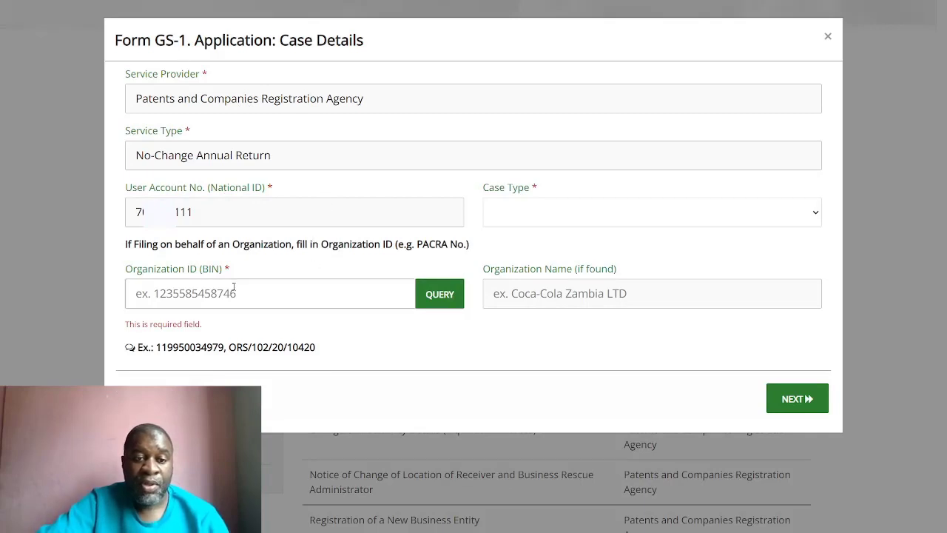
pyautogui.hotkey('ctrl', 'v')
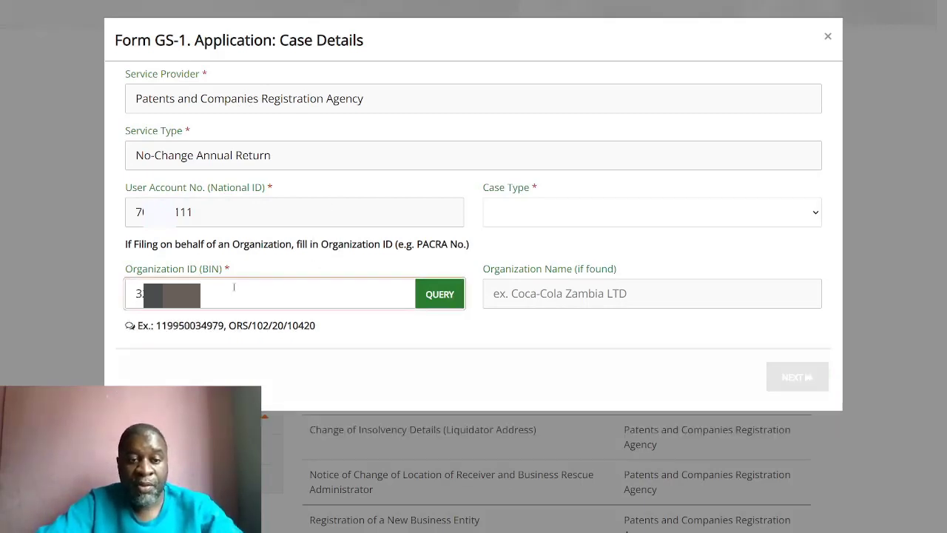
pyautogui.click(440, 296)
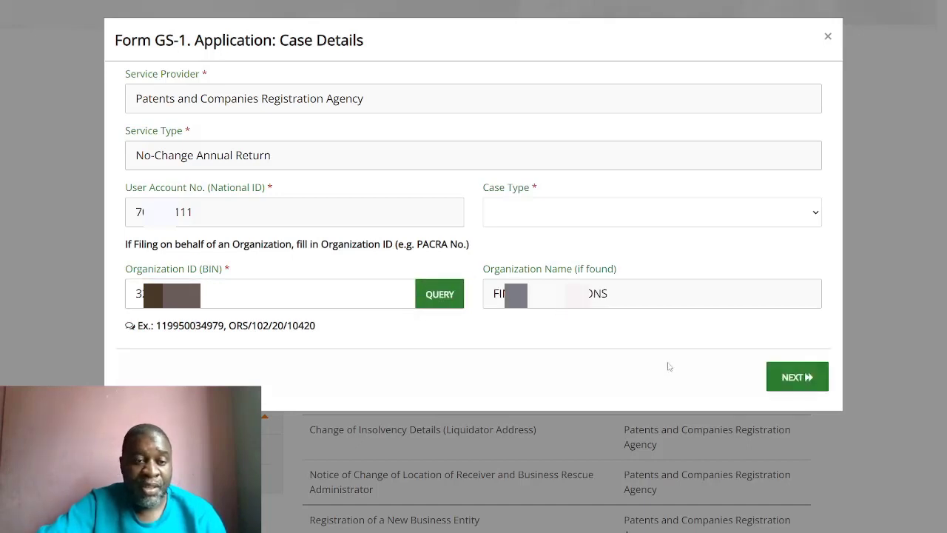
pyautogui.click(799, 378)
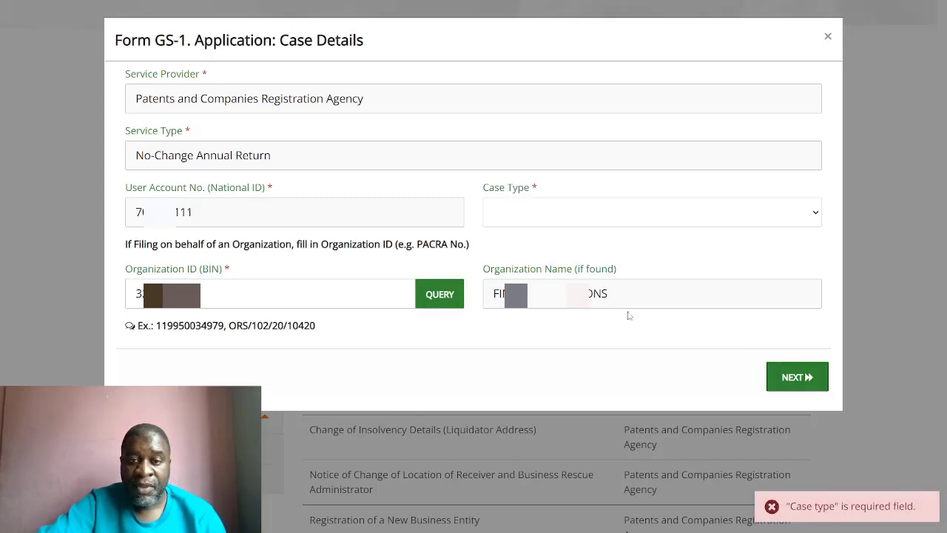
pyautogui.click(562, 220)
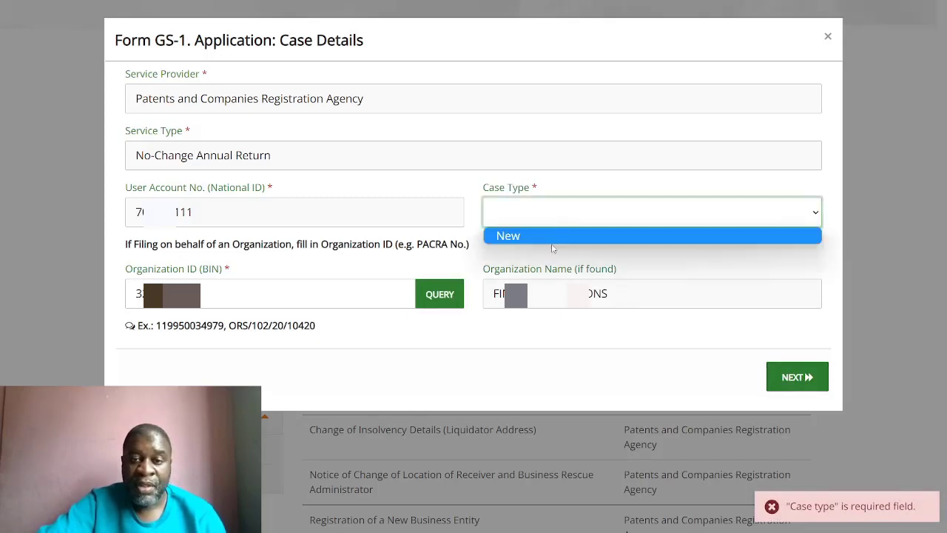
pyautogui.click(554, 236)
pyautogui.click(796, 377)
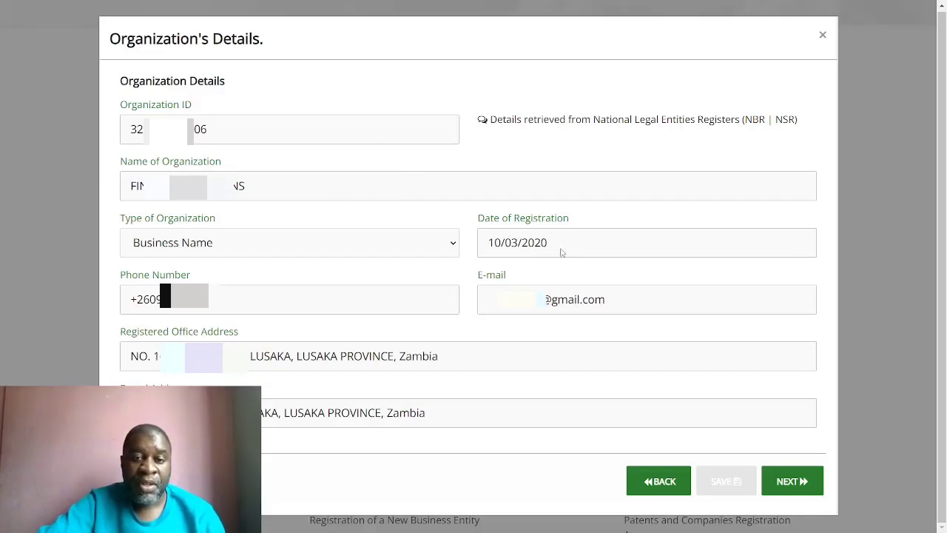
# Continue past the organization's details, choose the unpaid annual return "for 1 years (up to 2020)", and proceed to the payment form.
pyautogui.click(790, 482)
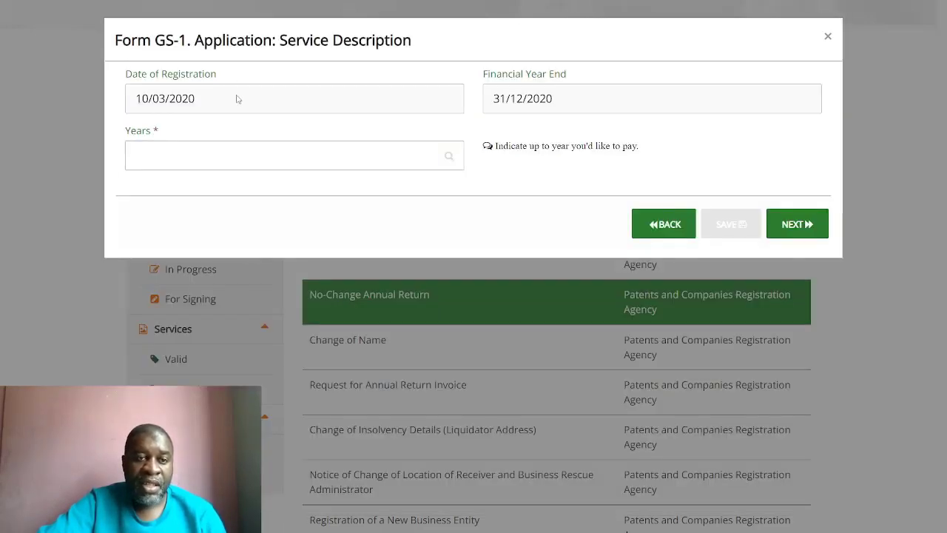
pyautogui.click(305, 155)
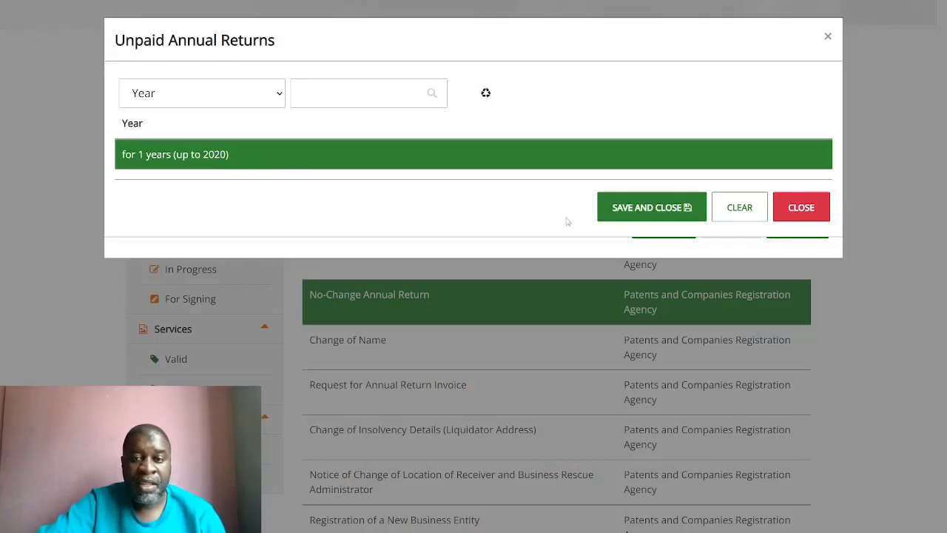
pyautogui.click(644, 212)
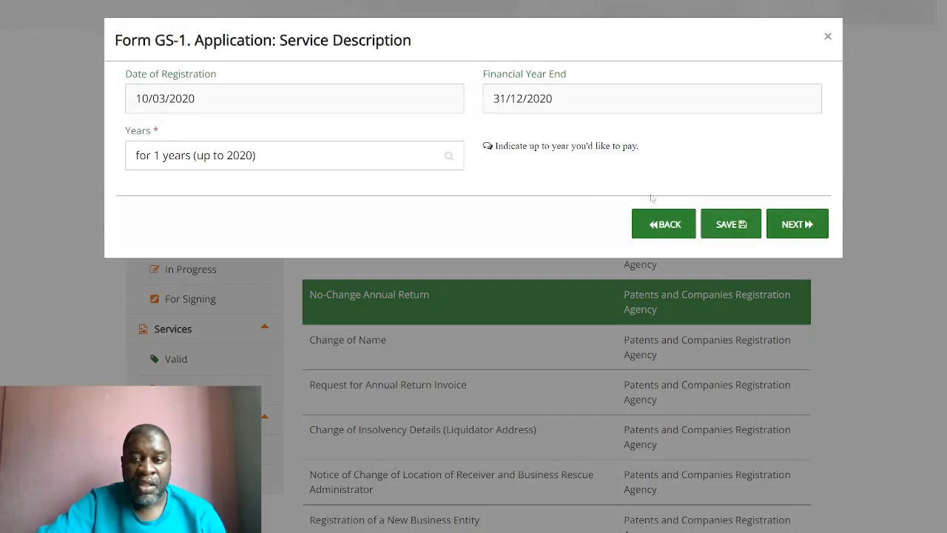
pyautogui.click(795, 231)
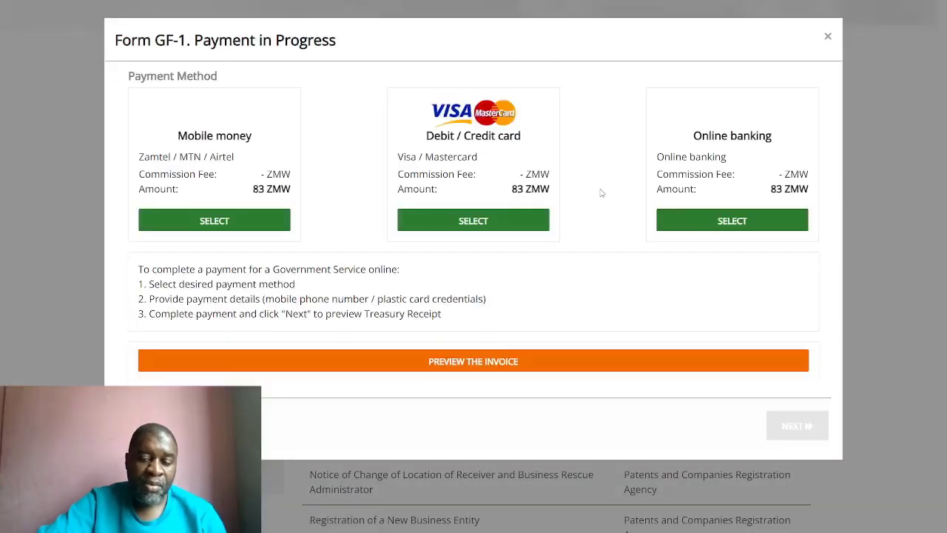